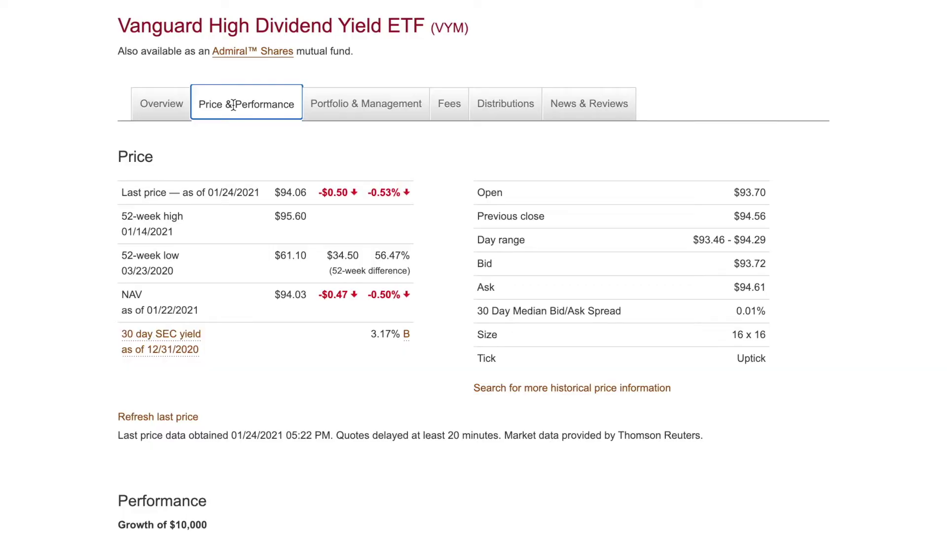
Step: Show VYM's 5-year growth chart, highlight its 9.98% 5-year return, and benchmark it against the S&P 500 Index
{"action": "scroll", "coordinate": [264, 127], "scroll_direction": "down", "scroll_amount": 8}
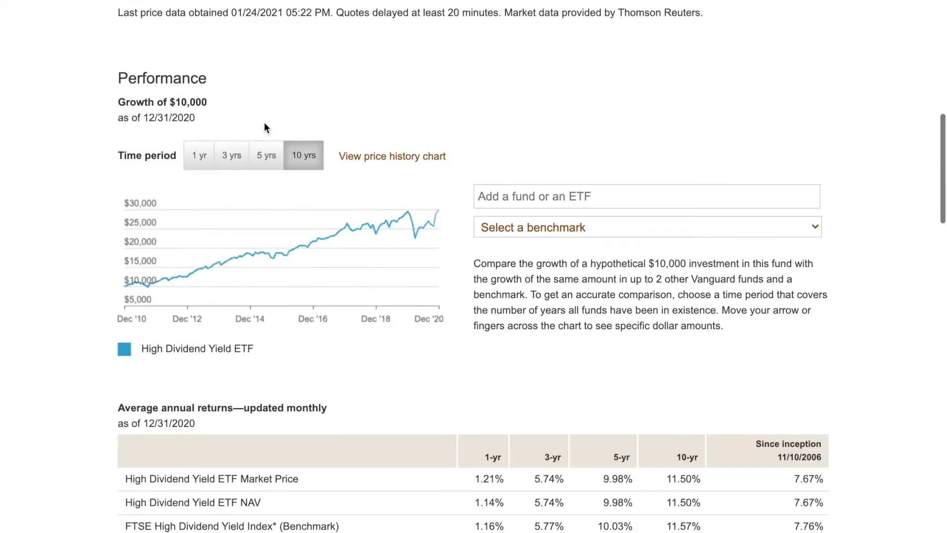
{"action": "left_click", "coordinate": [266, 155]}
{"action": "scroll", "coordinate": [266, 155], "scroll_direction": "down", "scroll_amount": 1}
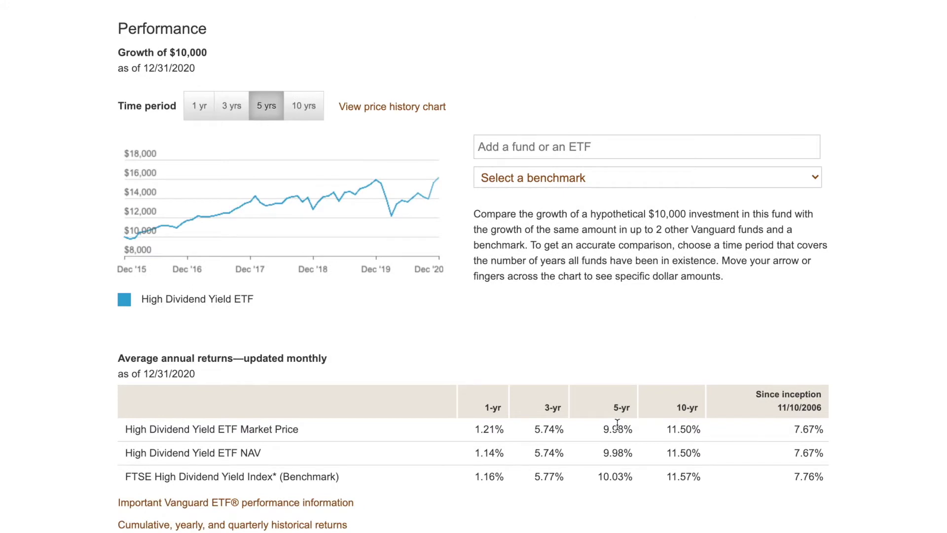
{"action": "left_click", "coordinate": [614, 431]}
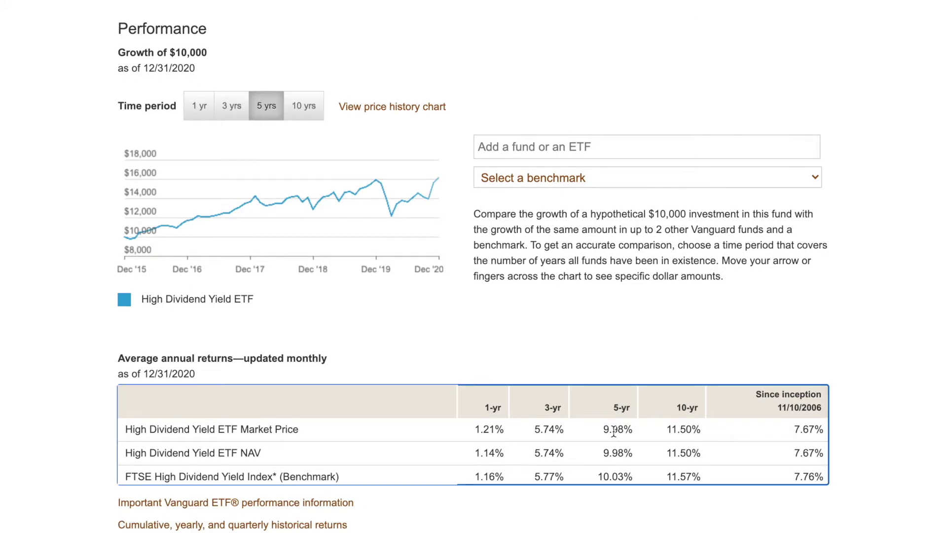
{"action": "left_click_drag", "start_coordinate": [603, 429], "coordinate": [637, 437]}
{"action": "left_click", "coordinate": [627, 251]}
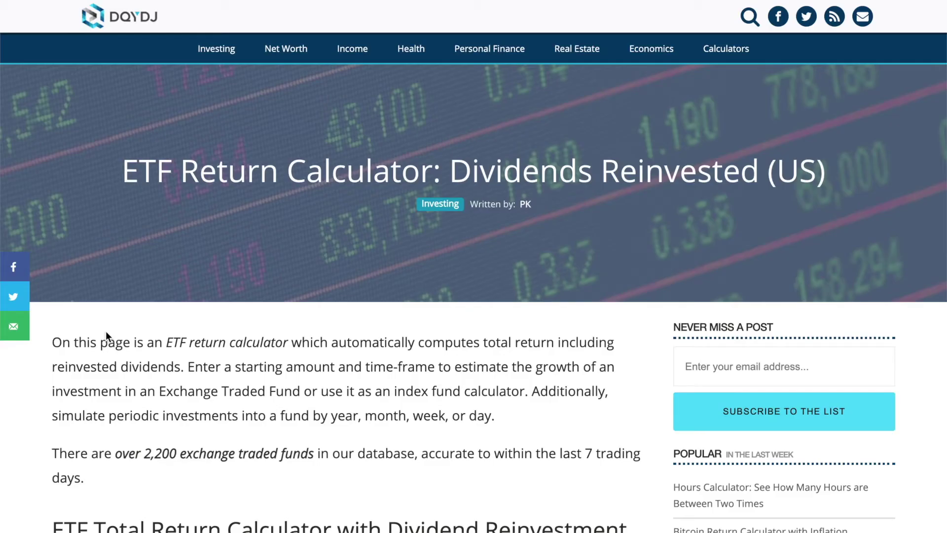
{"action": "scroll", "coordinate": [141, 367], "scroll_direction": "down", "scroll_amount": 6}
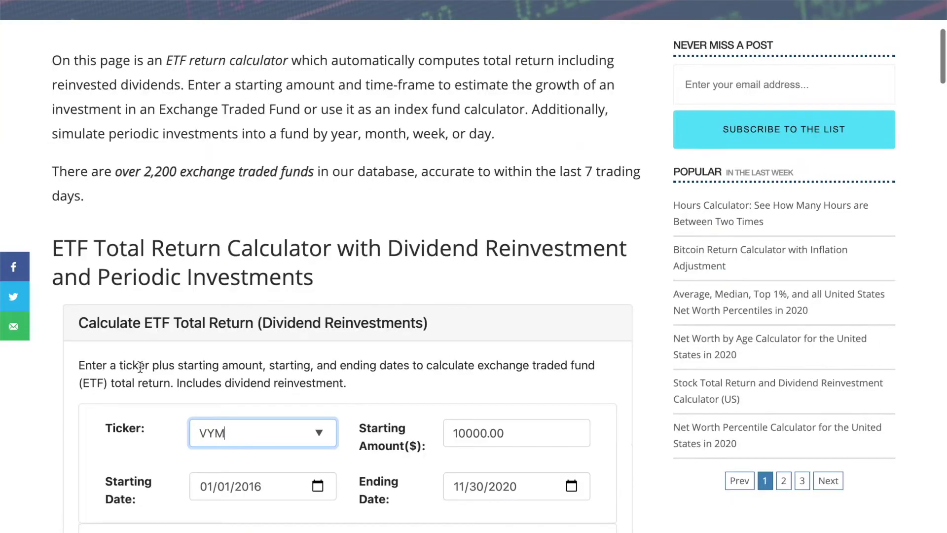
Step: Calculate VYM's total return from 01/04/2016 to 11/30/2020 and read the 9.51 annual return
{"action": "scroll", "coordinate": [140, 366], "scroll_direction": "down", "scroll_amount": 1}
{"action": "scroll", "coordinate": [141, 366], "scroll_direction": "down", "scroll_amount": 1}
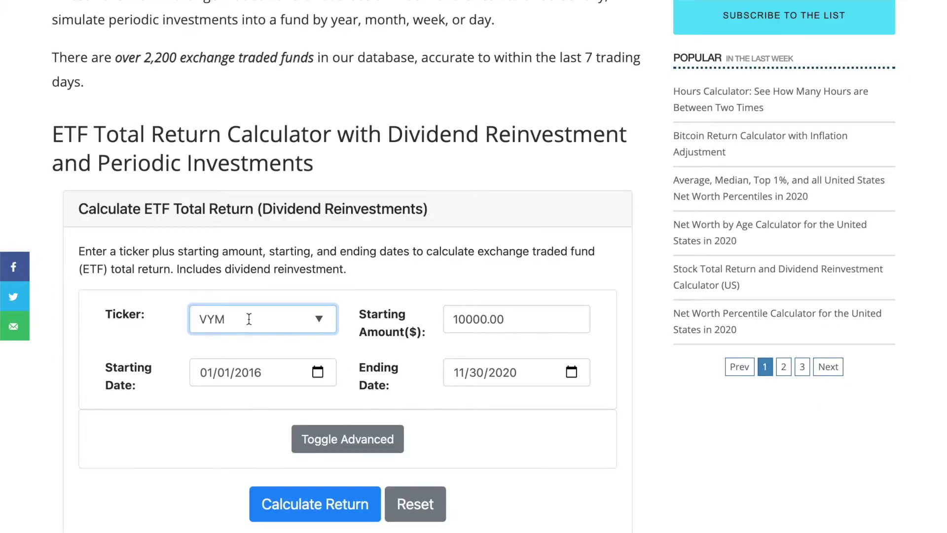
{"action": "left_click", "coordinate": [249, 319]}
{"action": "left_click", "coordinate": [243, 343]}
{"action": "left_click", "coordinate": [304, 503]}
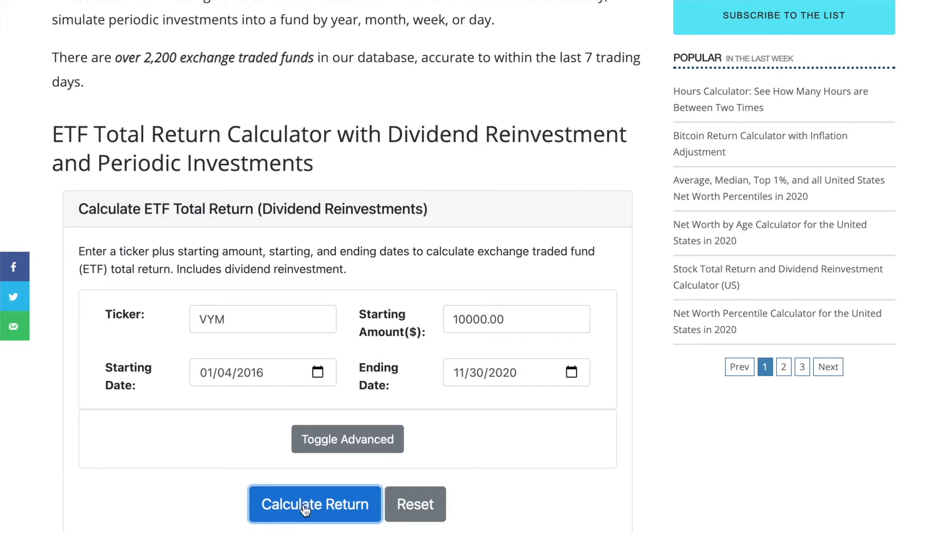
{"action": "scroll", "coordinate": [99, 438], "scroll_direction": "down", "scroll_amount": 5}
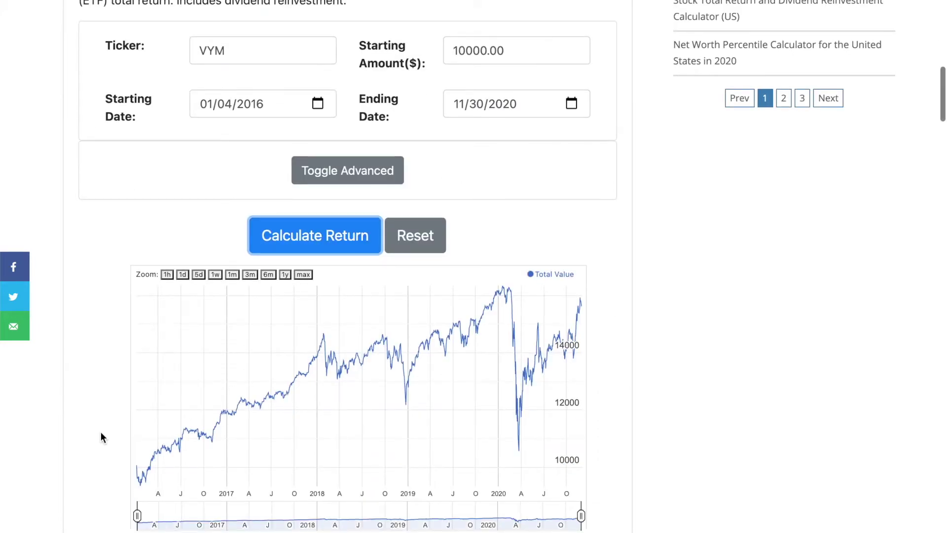
{"action": "scroll", "coordinate": [101, 434], "scroll_direction": "down", "scroll_amount": 1}
{"action": "scroll", "coordinate": [101, 437], "scroll_direction": "down", "scroll_amount": 3}
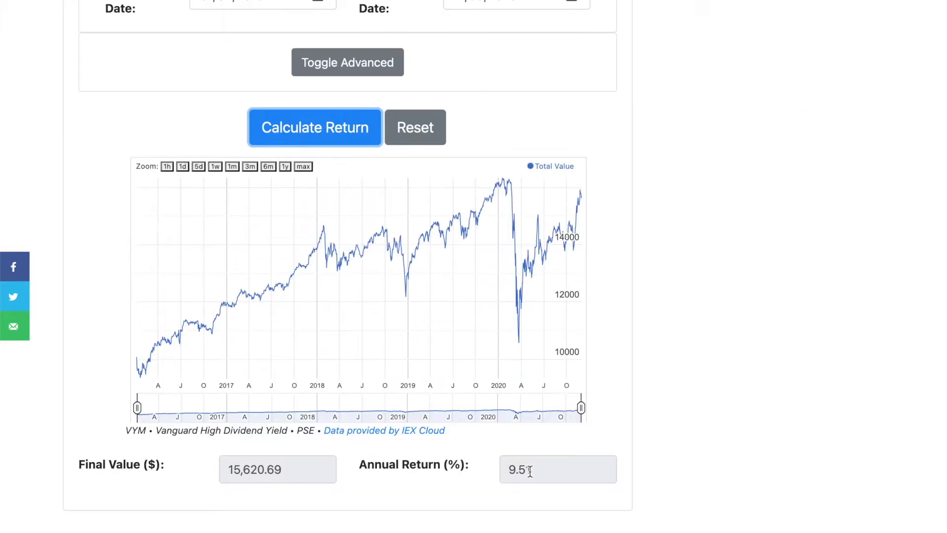
{"action": "left_click", "coordinate": [550, 465]}
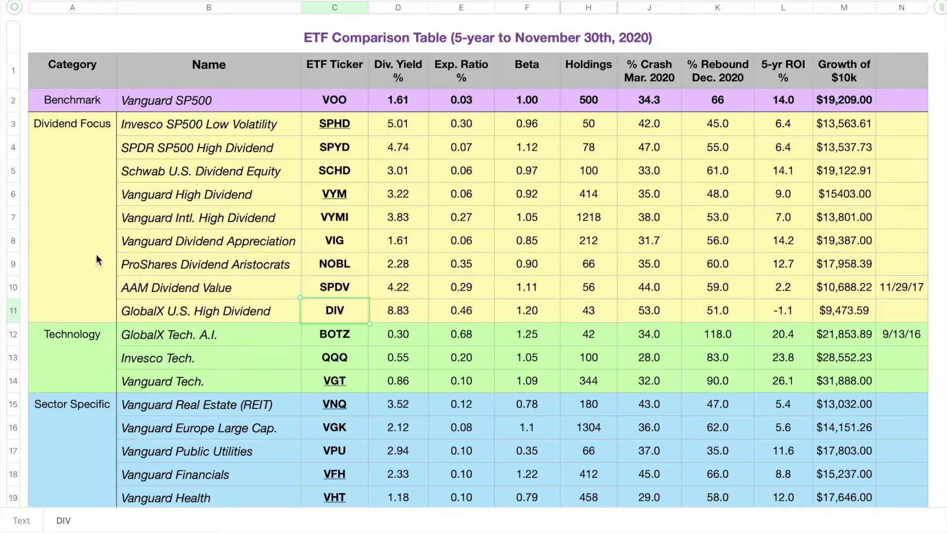
Step: Scroll down the ETF table to the bond funds and back up to the Vanguard SP500 benchmark row
{"action": "scroll", "coordinate": [78, 364], "scroll_direction": "up", "scroll_amount": 1}
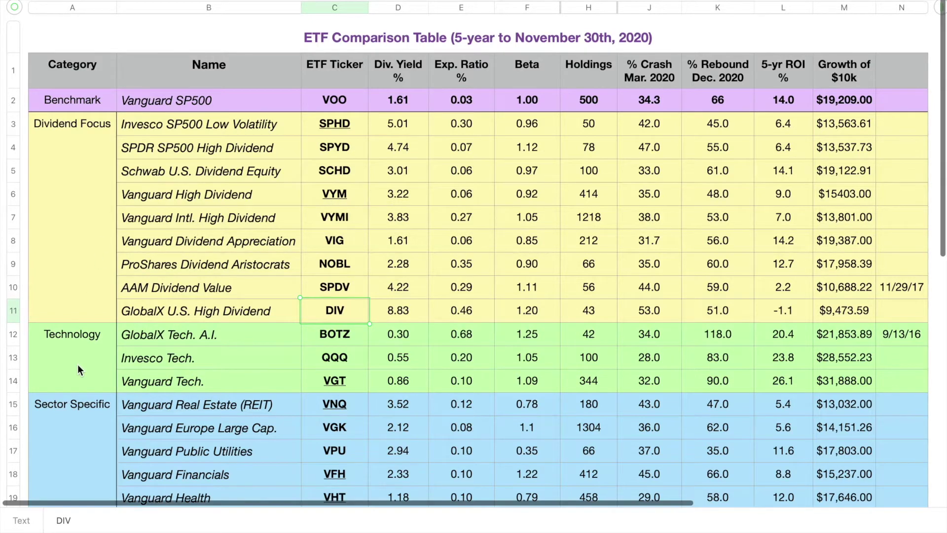
{"action": "scroll", "coordinate": [78, 365], "scroll_direction": "down", "scroll_amount": 5}
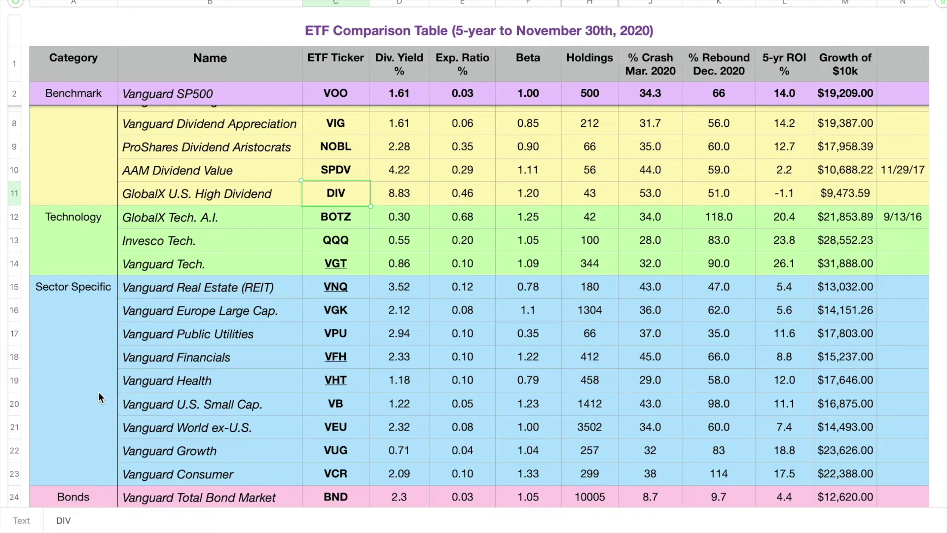
{"action": "scroll", "coordinate": [99, 392], "scroll_direction": "down", "scroll_amount": 4}
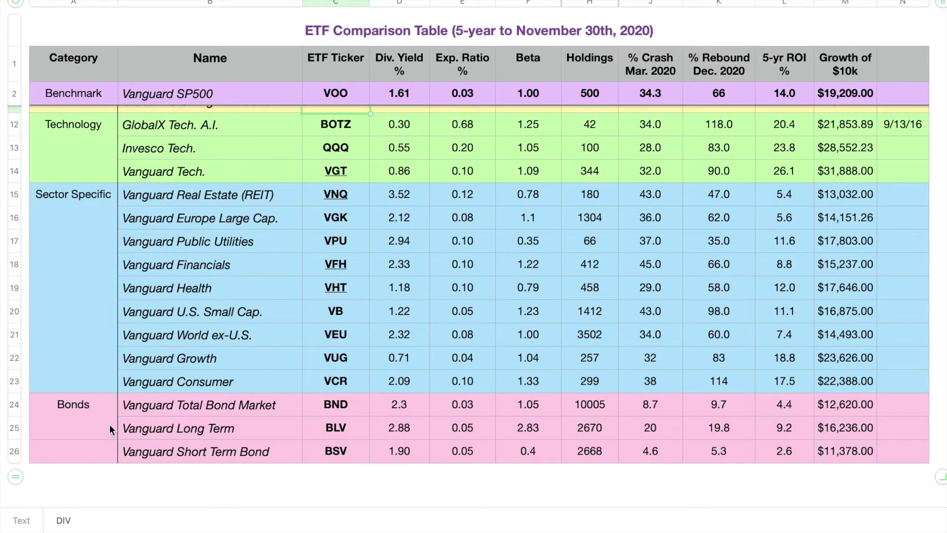
{"action": "scroll", "coordinate": [143, 92], "scroll_direction": "up", "scroll_amount": 9}
{"action": "left_click", "coordinate": [143, 92]}
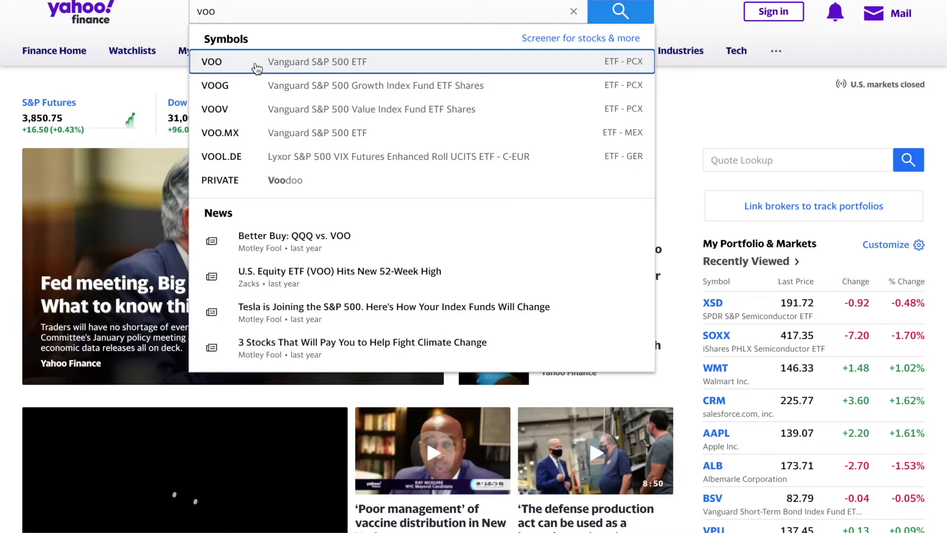
Step: Open the Vanguard S&P 500 ETF (VOO) quote page and scroll through its figures
{"action": "left_click", "coordinate": [257, 68]}
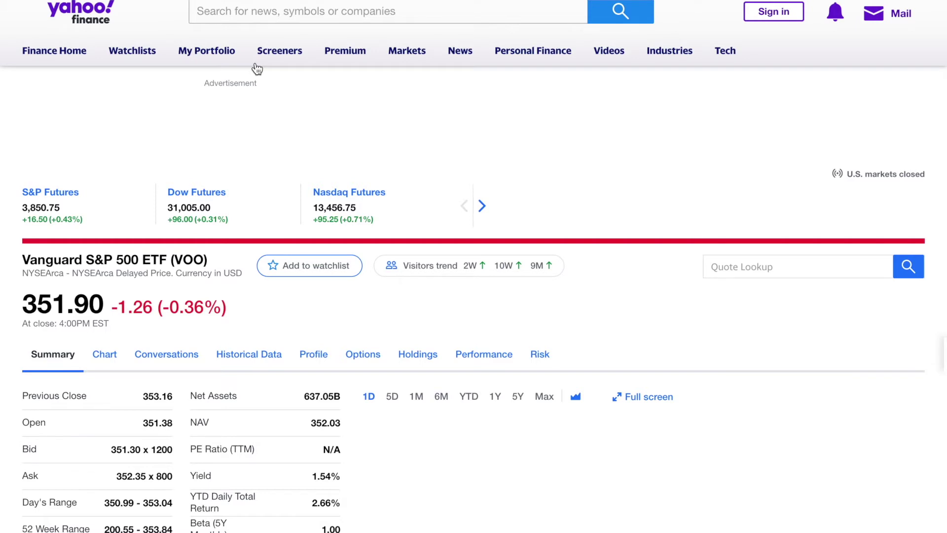
{"action": "scroll", "coordinate": [246, 283], "scroll_direction": "down", "scroll_amount": 4}
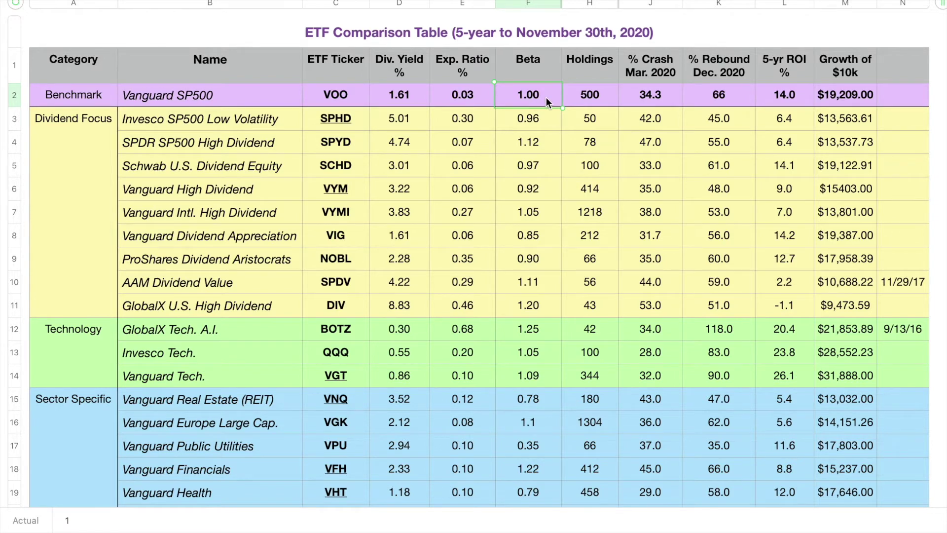
{"action": "left_click", "coordinate": [400, 96]}
{"action": "left_click", "coordinate": [474, 101]}
{"action": "double_click", "coordinate": [475, 102]}
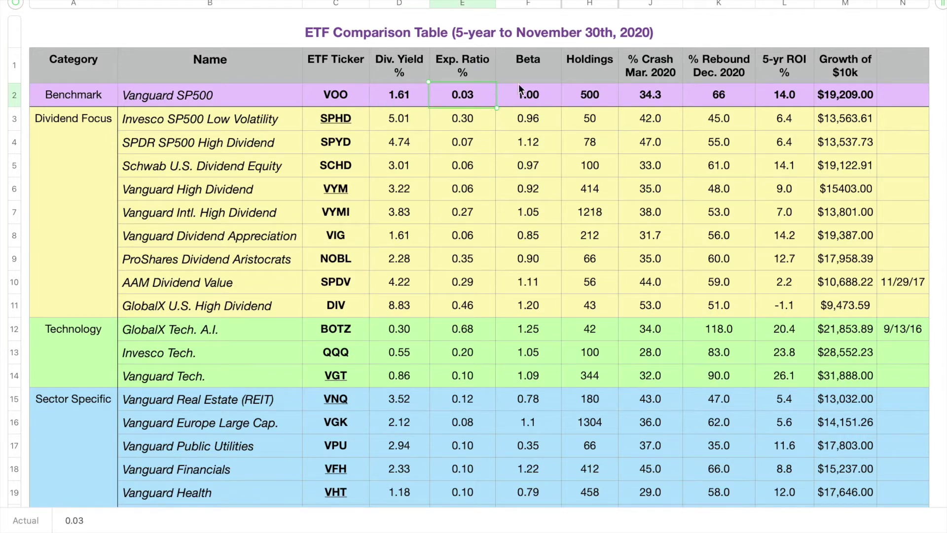
{"action": "left_click", "coordinate": [585, 96]}
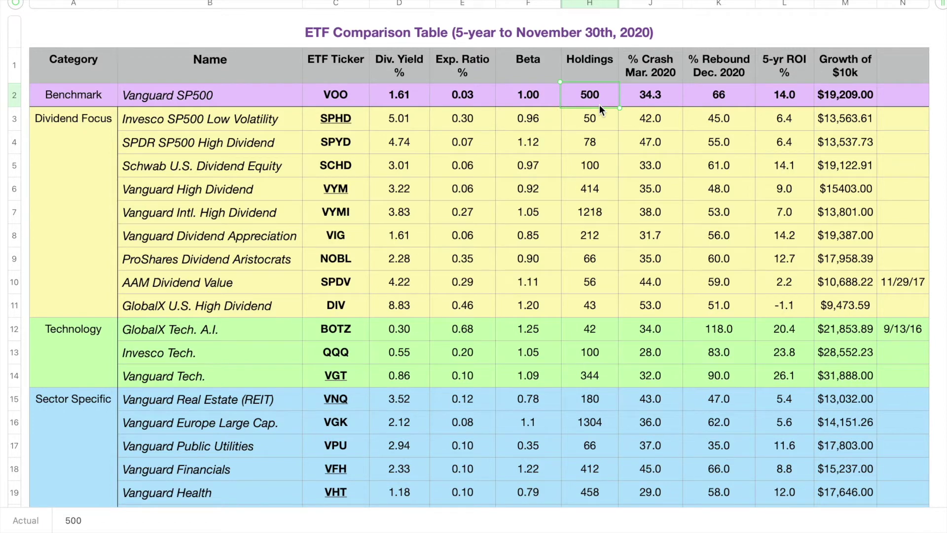
{"action": "left_click_drag", "start_coordinate": [630, 100], "coordinate": [828, 84]}
{"action": "left_click", "coordinate": [661, 104]}
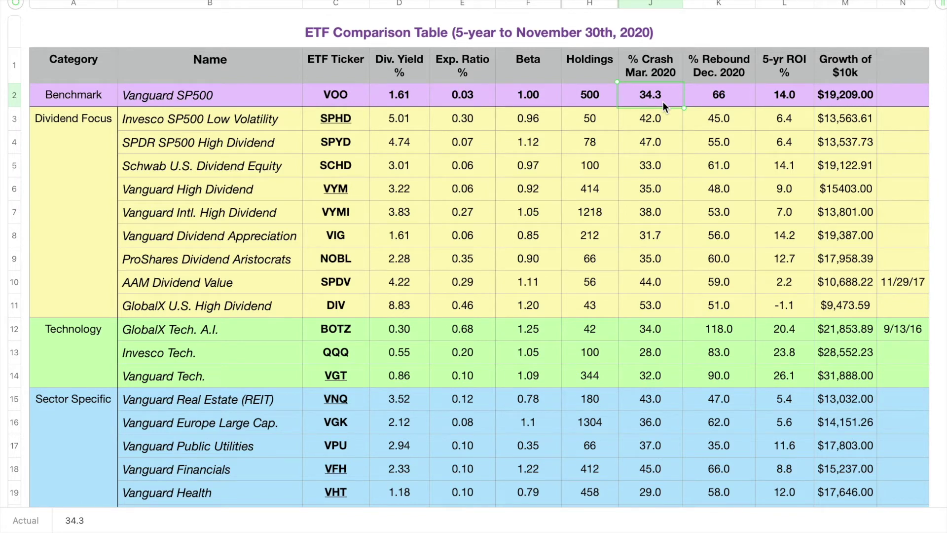
Step: Check VOO's benchmark figures: 34.3 crash, 66 rebound, 13.96 5-yr ROI and $19,209 growth of $10k
{"action": "left_click", "coordinate": [709, 103]}
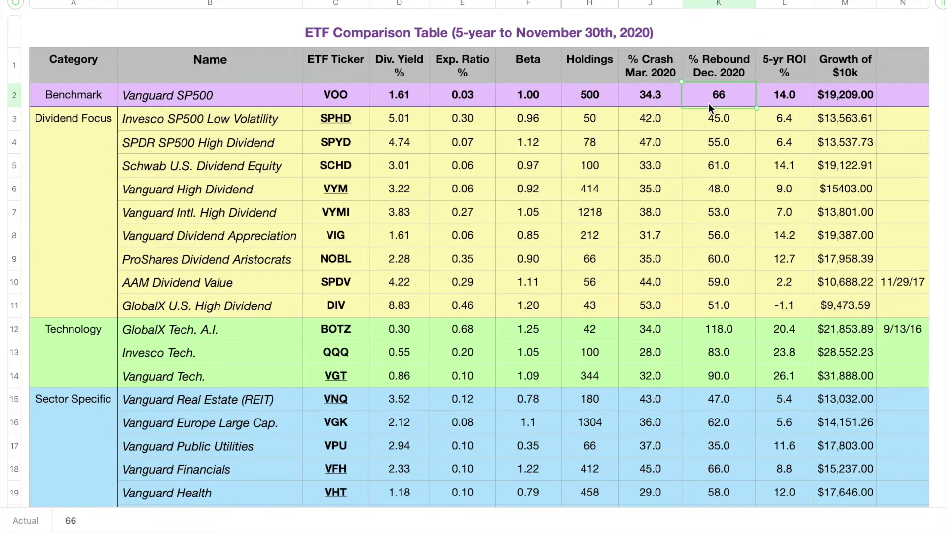
{"action": "left_click", "coordinate": [798, 98]}
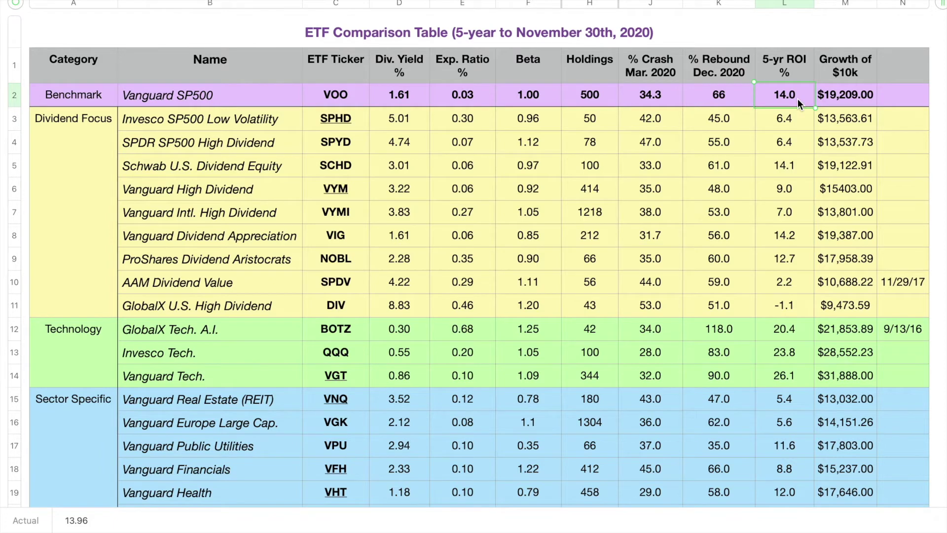
{"action": "left_click", "coordinate": [828, 99]}
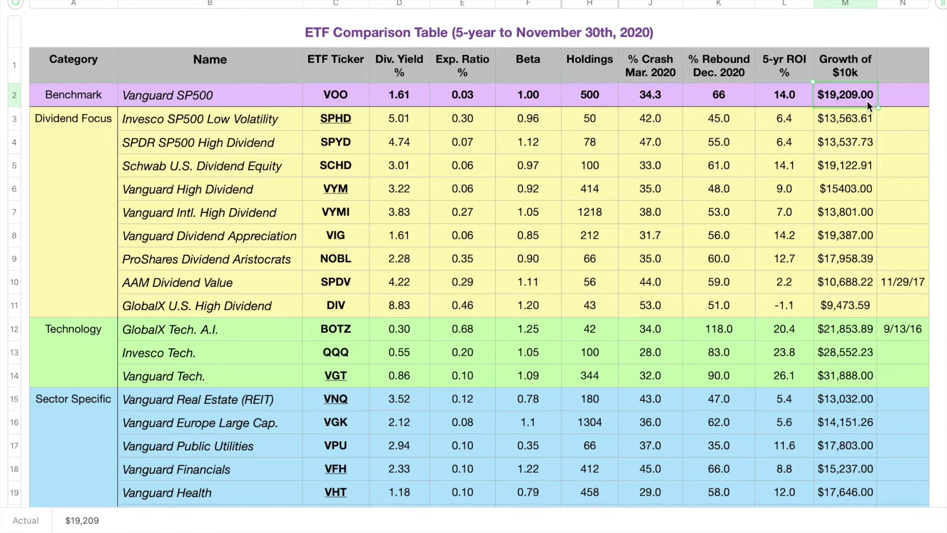
{"action": "left_click", "coordinate": [783, 99]}
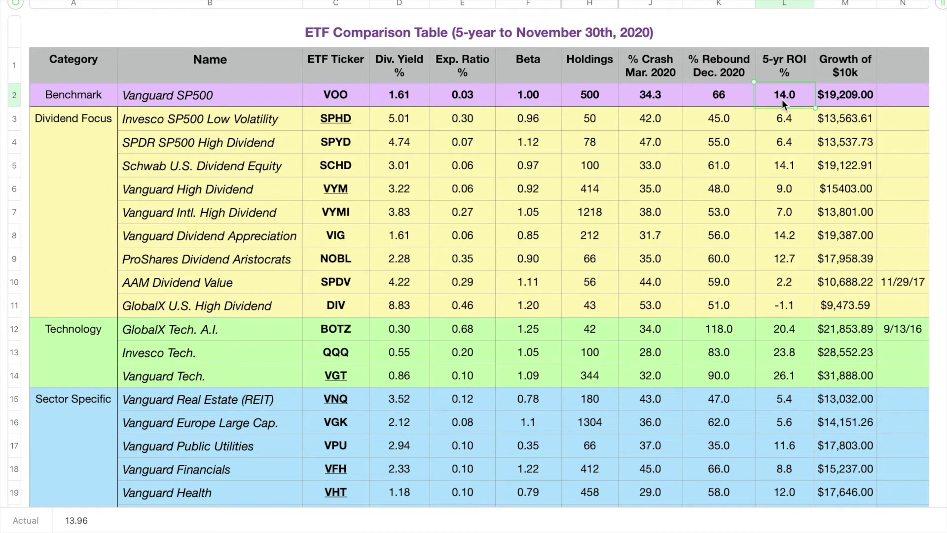
{"action": "left_click", "coordinate": [669, 104]}
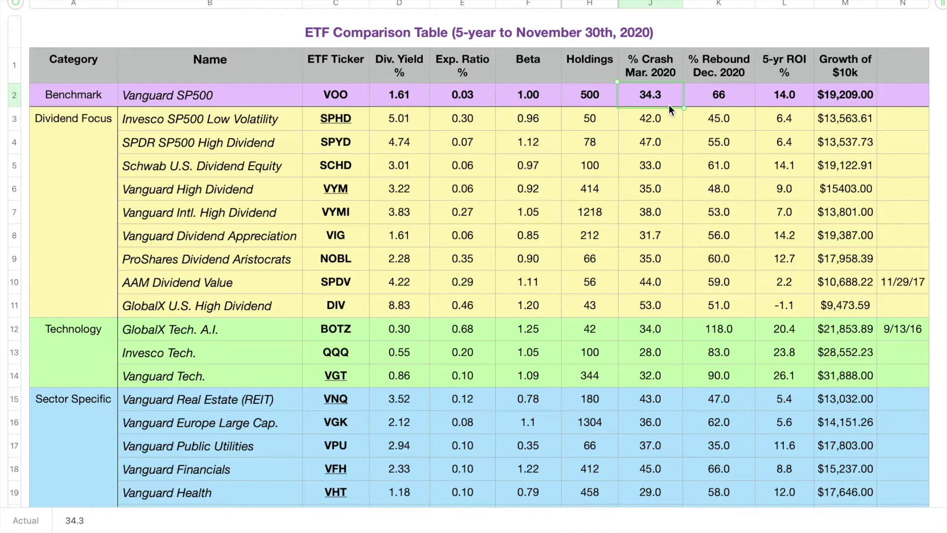
{"action": "left_click", "coordinate": [710, 105]}
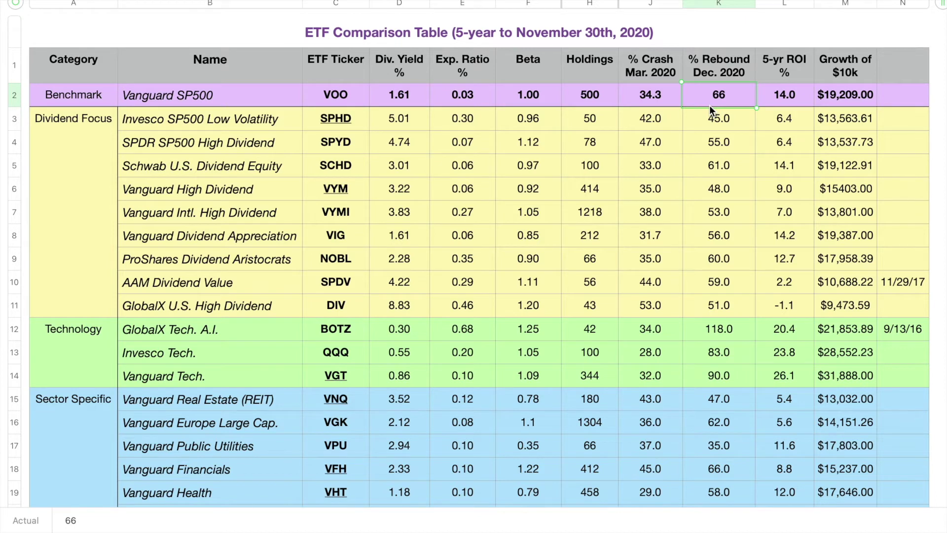
Step: Select dividend tickers SPHD through DIV, then check the 5-yr ROI of SCHD, VIG, NOBL and DIV's yield
{"action": "left_click_drag", "start_coordinate": [355, 126], "coordinate": [341, 302]}
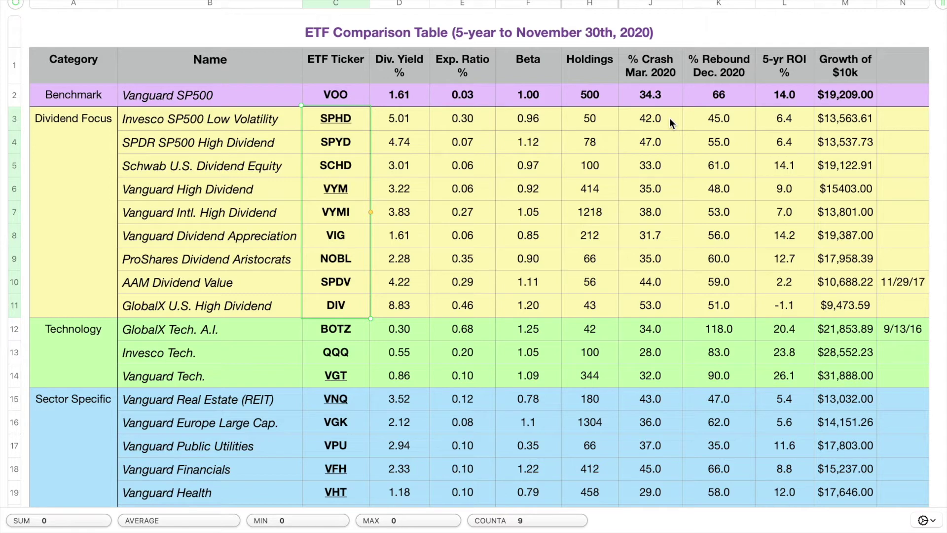
{"action": "left_click", "coordinate": [780, 168]}
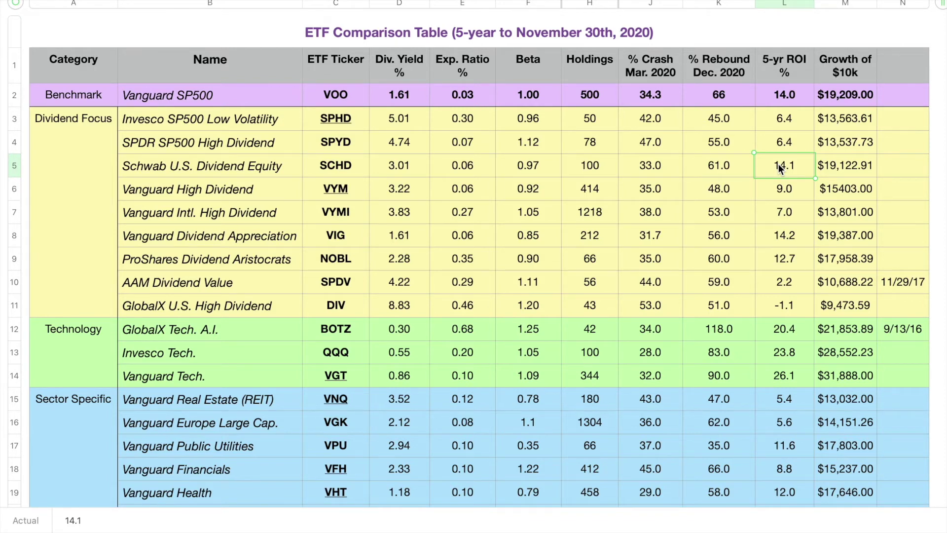
{"action": "left_click", "coordinate": [787, 238]}
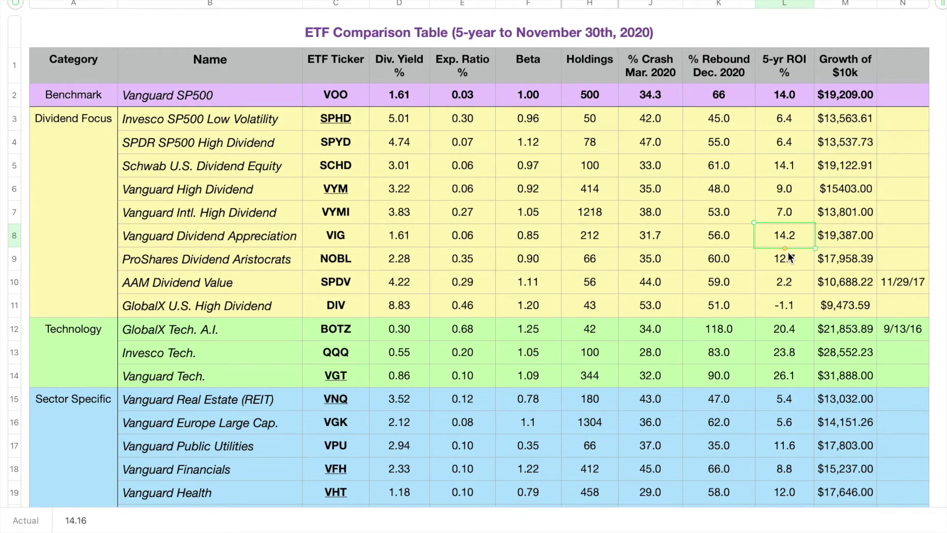
{"action": "left_click", "coordinate": [788, 254]}
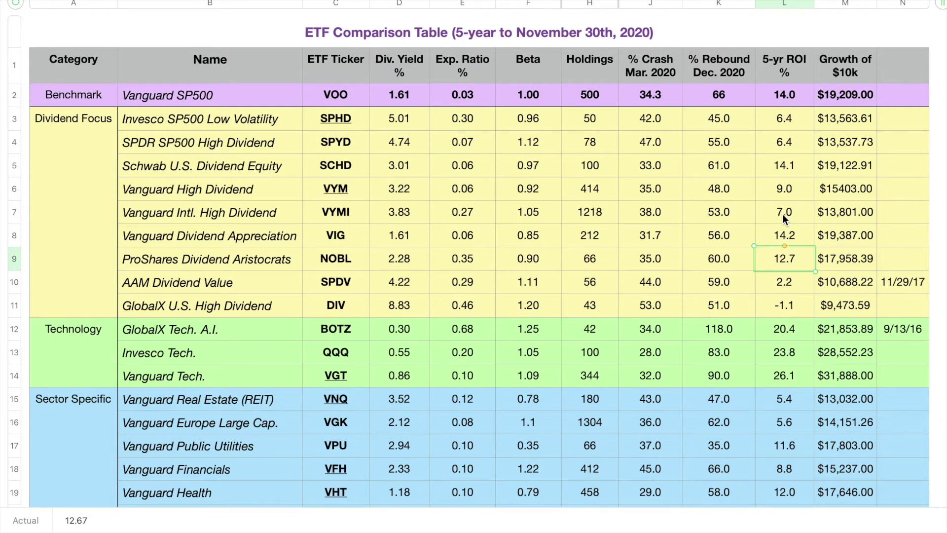
{"action": "left_click", "coordinate": [399, 311]}
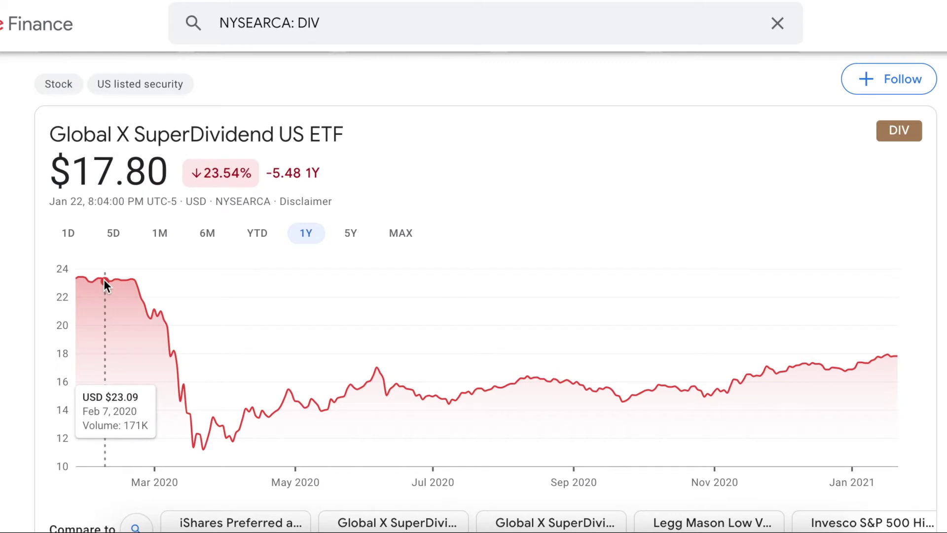
Step: Measure DIV's −22.91% price change from Feb 7, 2020 to Jan 22, 2021 on the 1Y chart
{"action": "left_click_drag", "start_coordinate": [104, 280], "coordinate": [901, 355]}
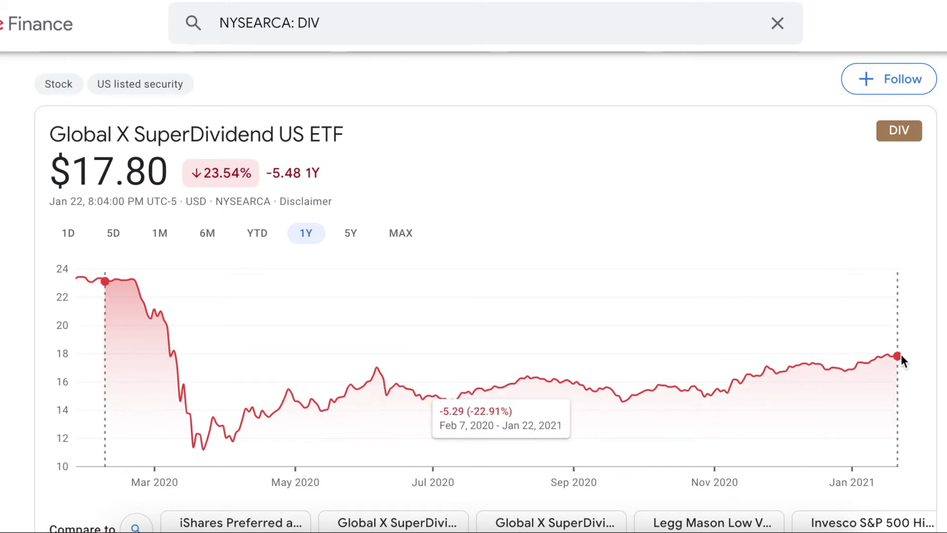
{"action": "left_click_drag", "start_coordinate": [901, 361], "coordinate": [901, 361]}
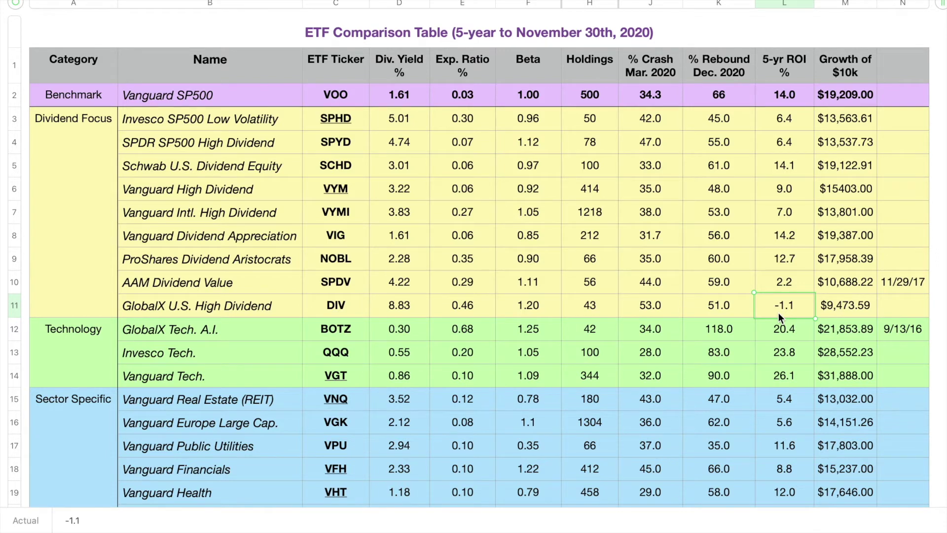
{"action": "left_click", "coordinate": [789, 96]}
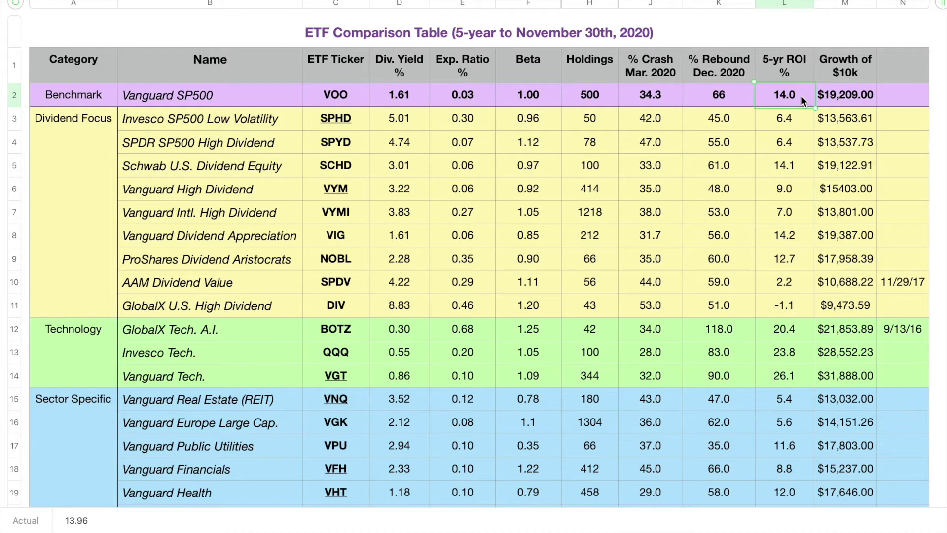
{"action": "left_click", "coordinate": [331, 143]}
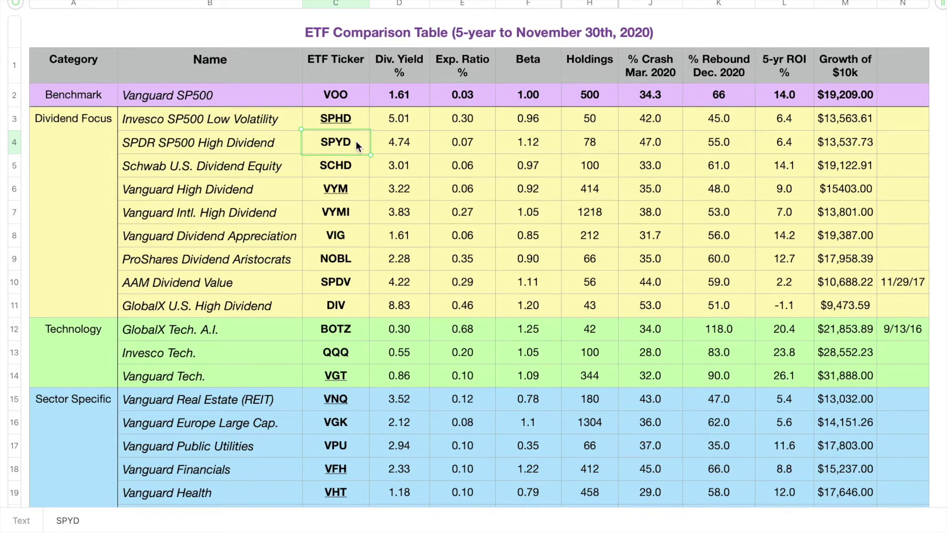
Step: Move to DIV's ticker in C11 and check the dividend yields of DIV (D11) and VIG (D8)
{"action": "key", "text": "Down"}
{"action": "key", "text": "Down"}
{"action": "key", "text": "Down"}
{"action": "key", "text": "Down"}
{"action": "key", "text": "Down"}
{"action": "key", "text": "Down"}
{"action": "key", "text": "Down"}
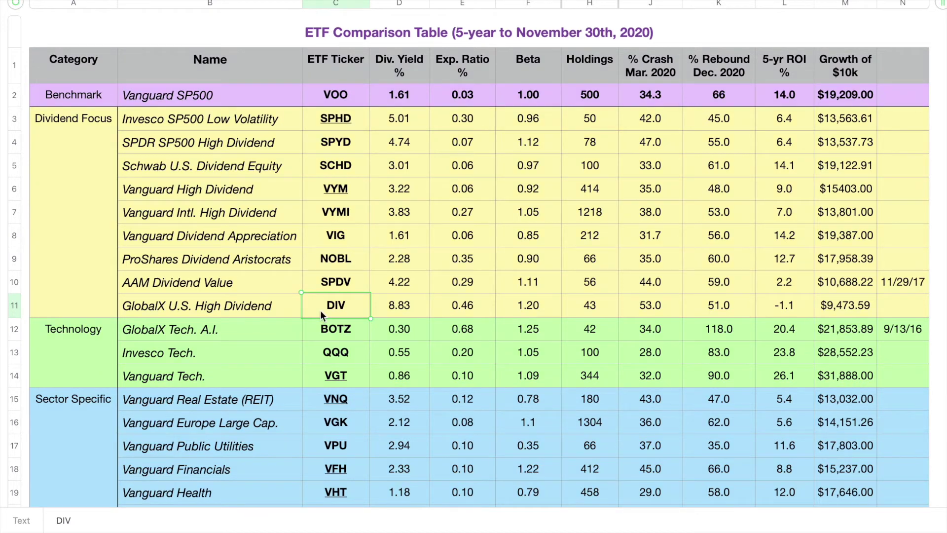
{"action": "left_click", "coordinate": [418, 314]}
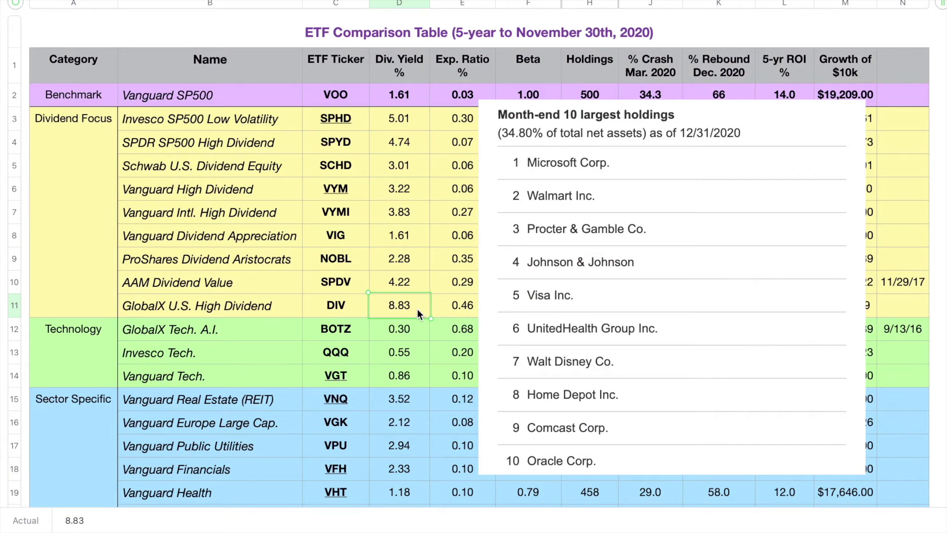
{"action": "left_click", "coordinate": [423, 231]}
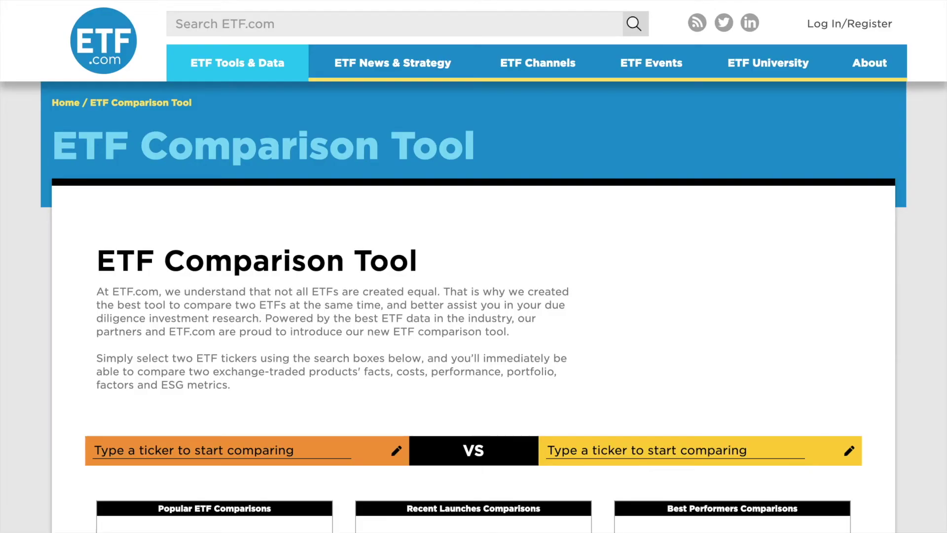
Step: Compare SCHD against VYM and review their costs (both 0.06% expense ratio) and performance
{"action": "type", "text": "schd"}
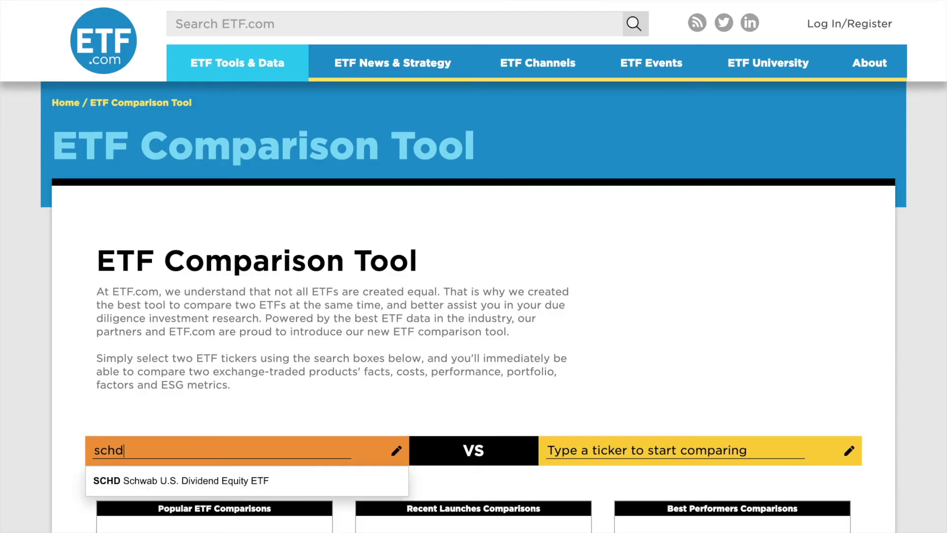
{"action": "left_click", "coordinate": [182, 489]}
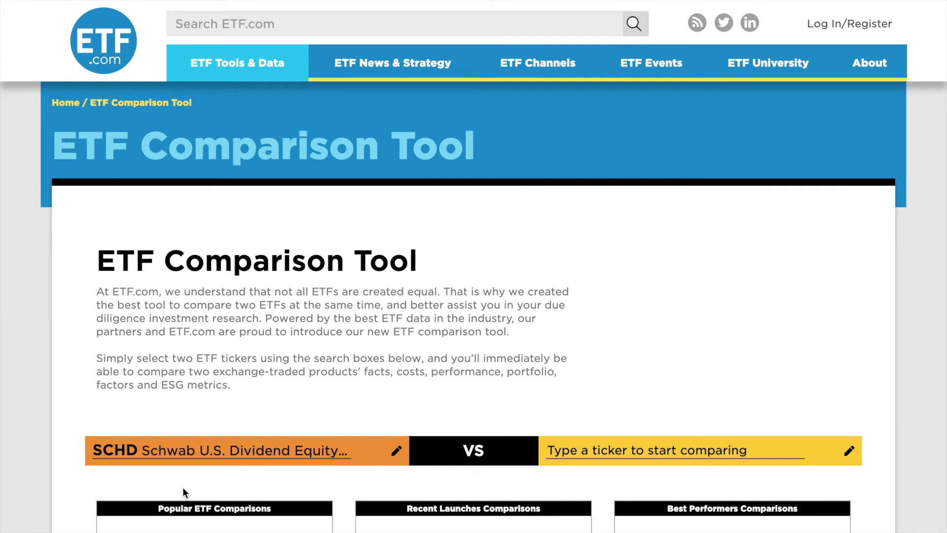
{"action": "left_click", "coordinate": [602, 452]}
{"action": "type", "text": "vym"}
{"action": "left_click", "coordinate": [635, 486]}
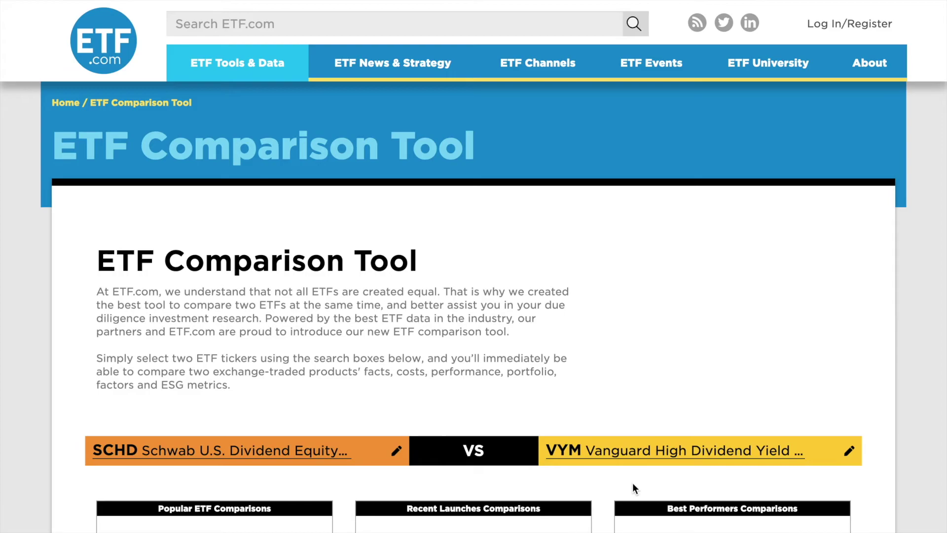
{"action": "scroll", "coordinate": [633, 482], "scroll_direction": "down", "scroll_amount": 10}
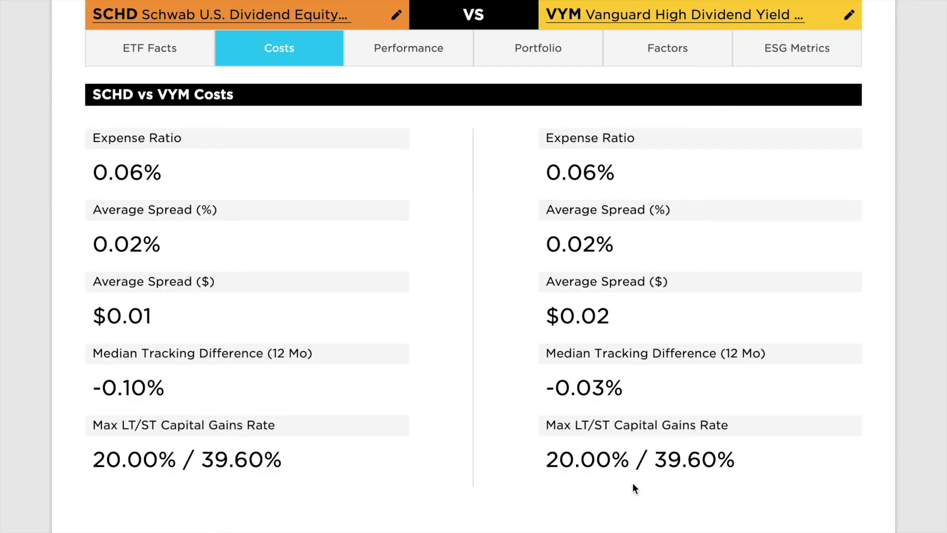
{"action": "scroll", "coordinate": [633, 485], "scroll_direction": "down", "scroll_amount": 5}
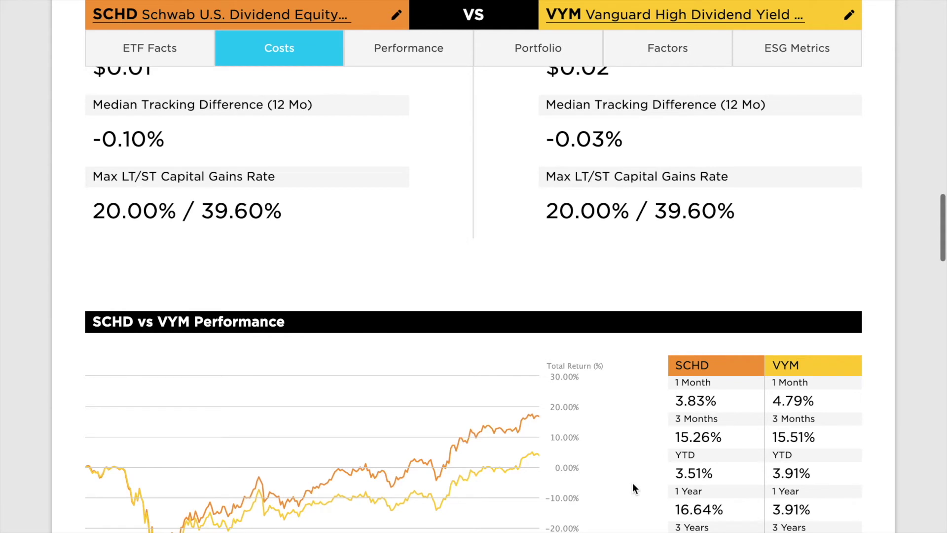
{"action": "scroll", "coordinate": [633, 483], "scroll_direction": "down", "scroll_amount": 4}
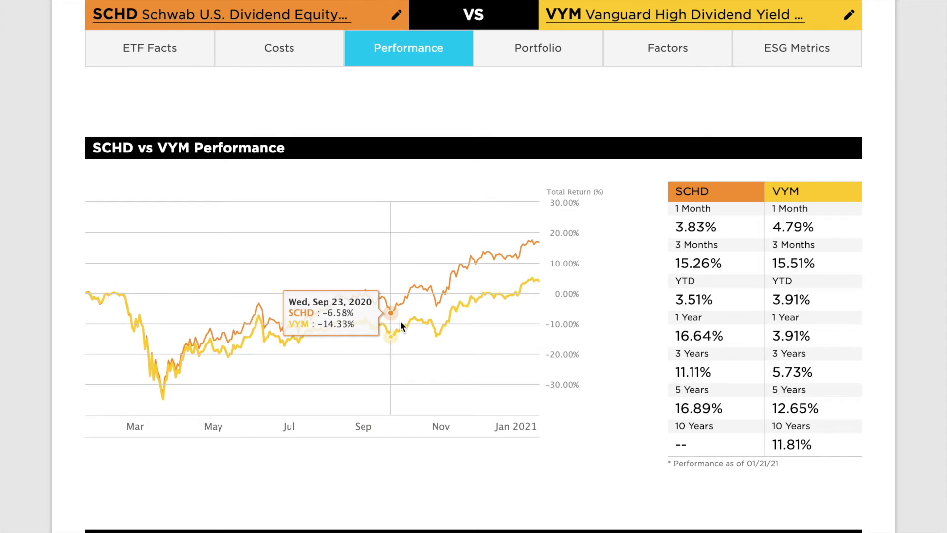
Step: Review SCHD vs VYM portfolios: 100 vs 413 holdings, sector weights, and top-10 weightings 39.22% vs 24.17%
{"action": "scroll", "coordinate": [400, 321], "scroll_direction": "down", "scroll_amount": 8}
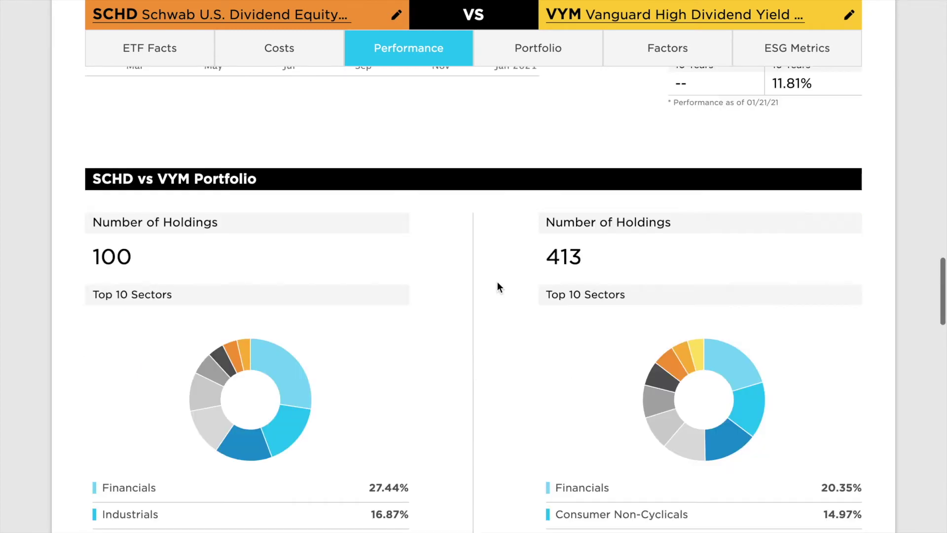
{"action": "scroll", "coordinate": [497, 286], "scroll_direction": "down", "scroll_amount": 2}
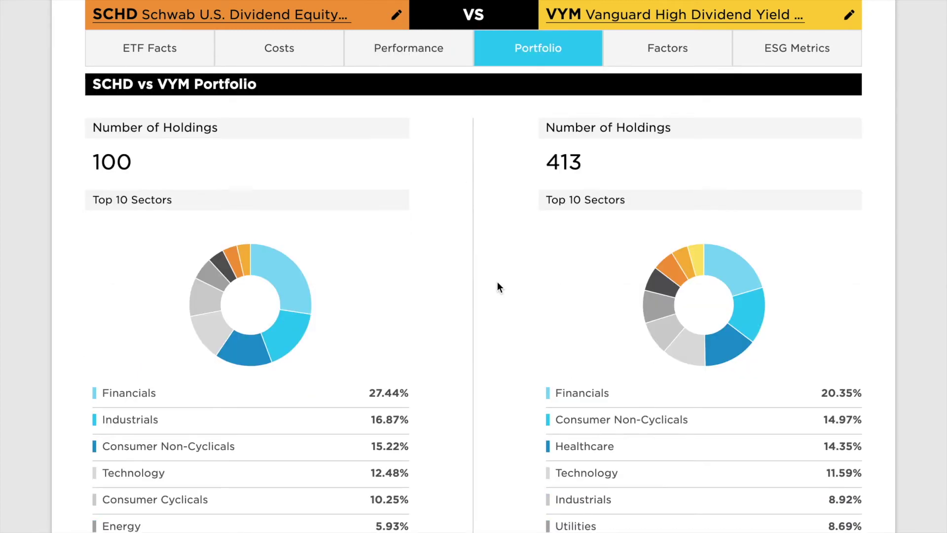
{"action": "scroll", "coordinate": [498, 284], "scroll_direction": "down", "scroll_amount": 1}
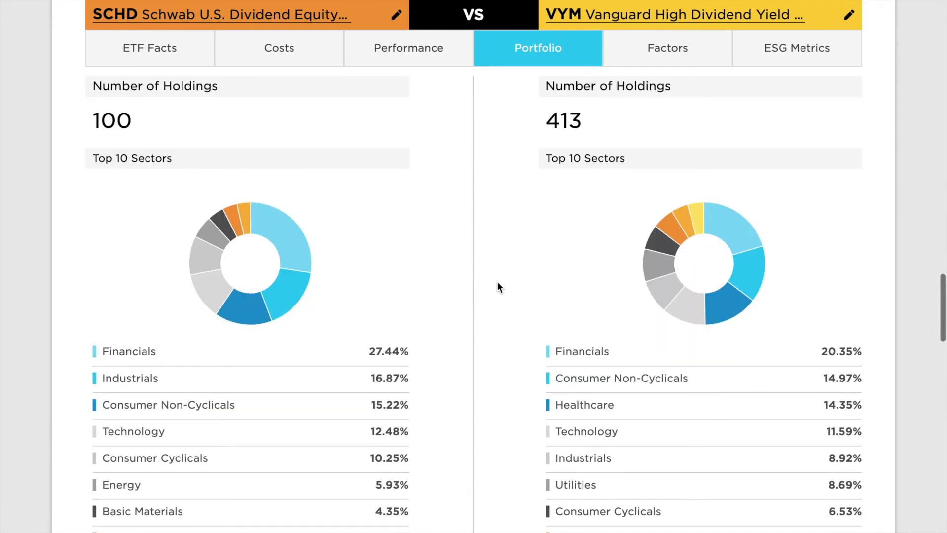
{"action": "scroll", "coordinate": [498, 287], "scroll_direction": "down", "scroll_amount": 1}
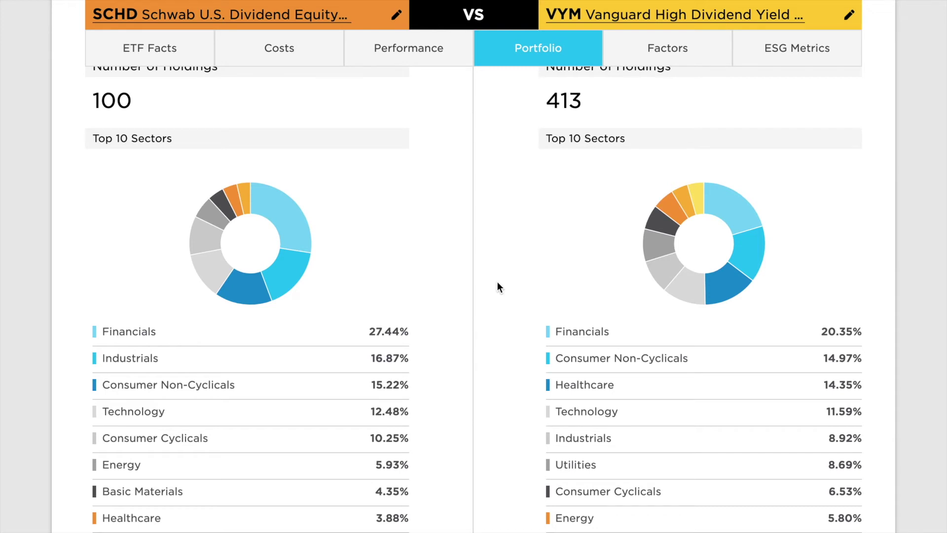
{"action": "scroll", "coordinate": [497, 284], "scroll_direction": "down", "scroll_amount": 10}
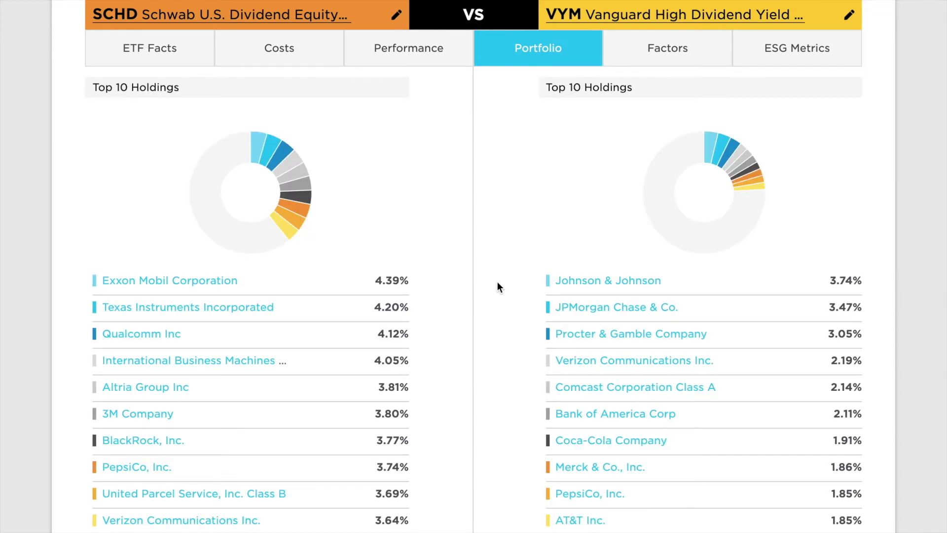
{"action": "scroll", "coordinate": [497, 282], "scroll_direction": "down", "scroll_amount": 4}
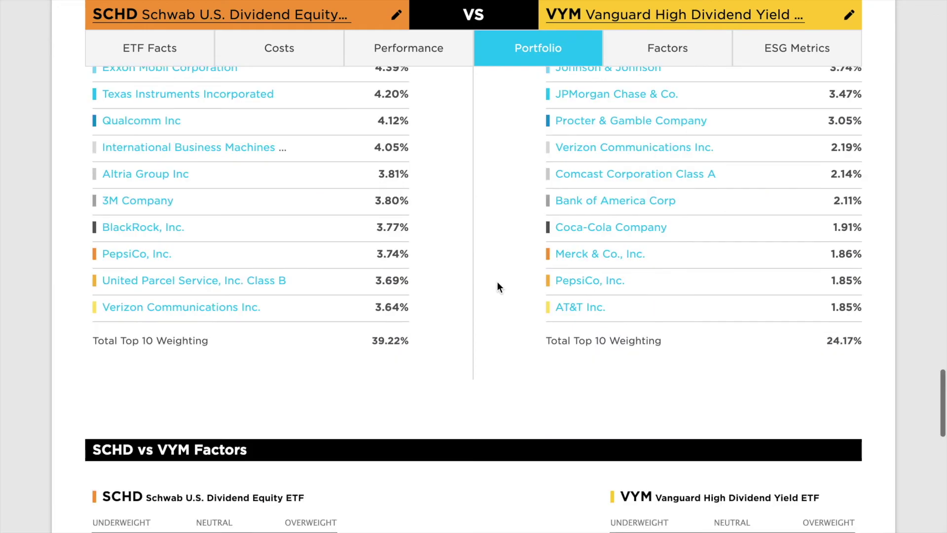